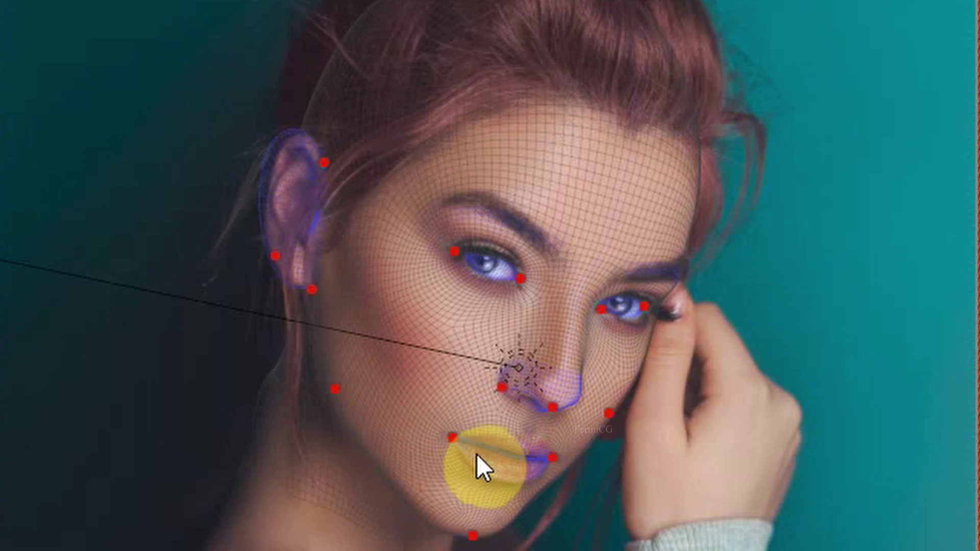
# - Pin the face mesh's lower lip to the photo with a click-drag pin
pyautogui.click(509, 463)
pyautogui.moveTo(511, 463)
pyautogui.mouseDown()
pyautogui.moveTo(512, 494)
pyautogui.moveTo(517, 461)
pyautogui.mouseUp()
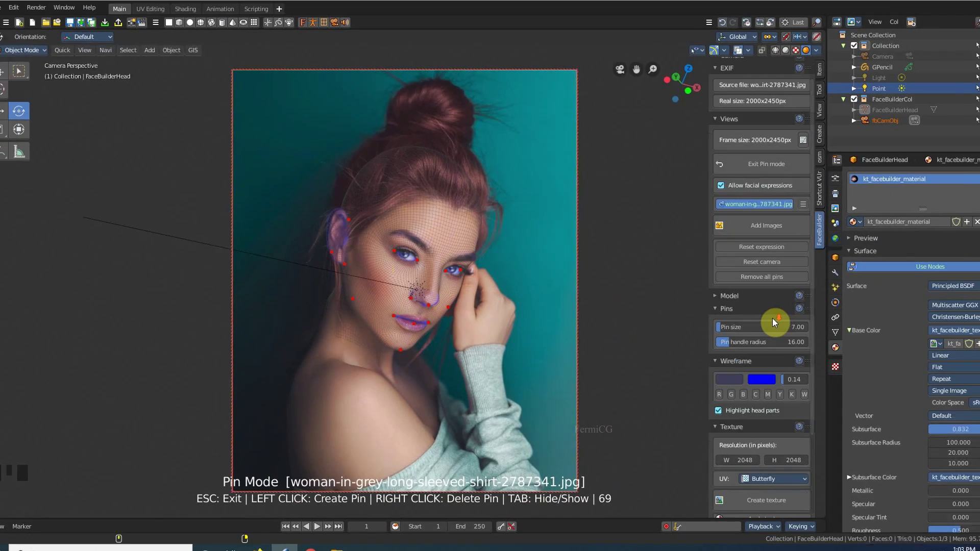
pyautogui.scroll(-3, 753, 317)
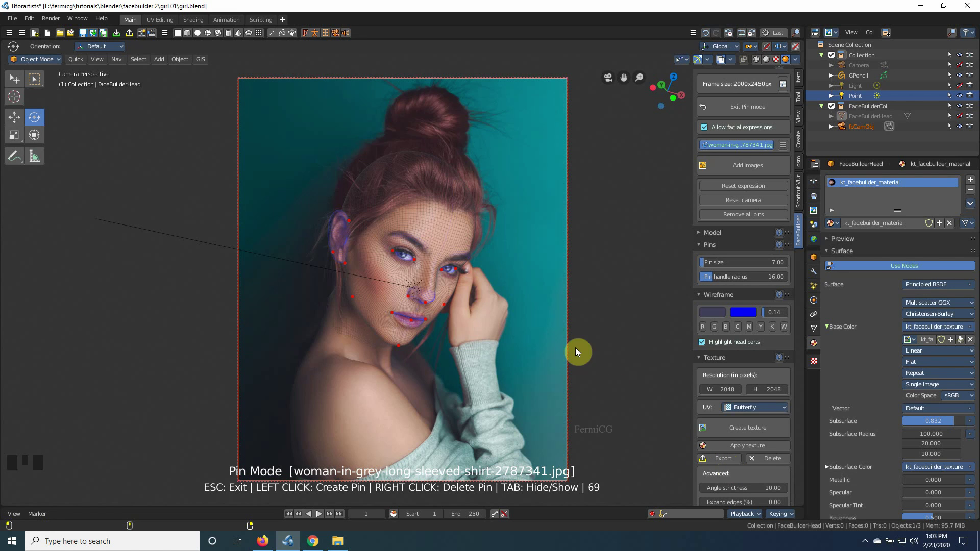
pyautogui.click(723, 144)
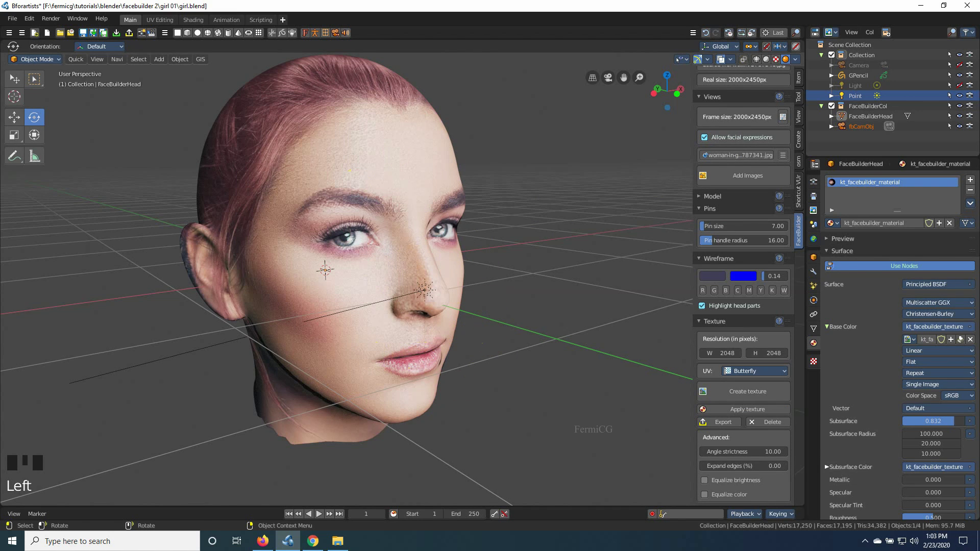
pyautogui.middleClick(399, 348)
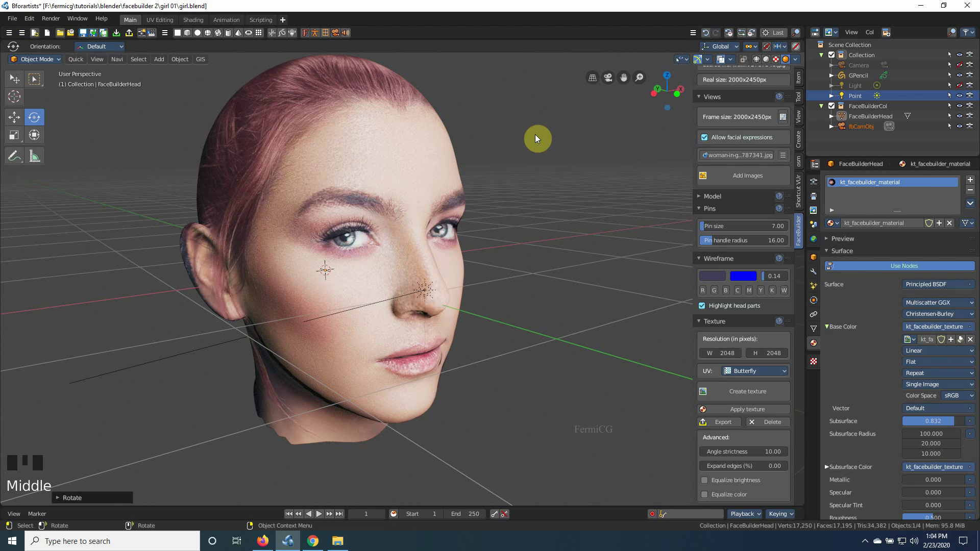
pyautogui.moveTo(510, 186)
pyautogui.keyDown('alt'); pyautogui.mouseDown()
pyautogui.moveTo(506, 195)
pyautogui.moveTo(520, 179)
pyautogui.moveTo(79, 380)
pyautogui.mouseUp(); pyautogui.keyUp('alt')
pyautogui.moveTo(197, 392)
pyautogui.keyDown('alt'); pyautogui.mouseDown()
pyautogui.moveTo(240, 353)
pyautogui.moveTo(223, 396)
pyautogui.moveTo(115, 365)
pyautogui.moveTo(253, 406)
pyautogui.moveTo(162, 386)
pyautogui.mouseUp(); pyautogui.keyUp('alt')
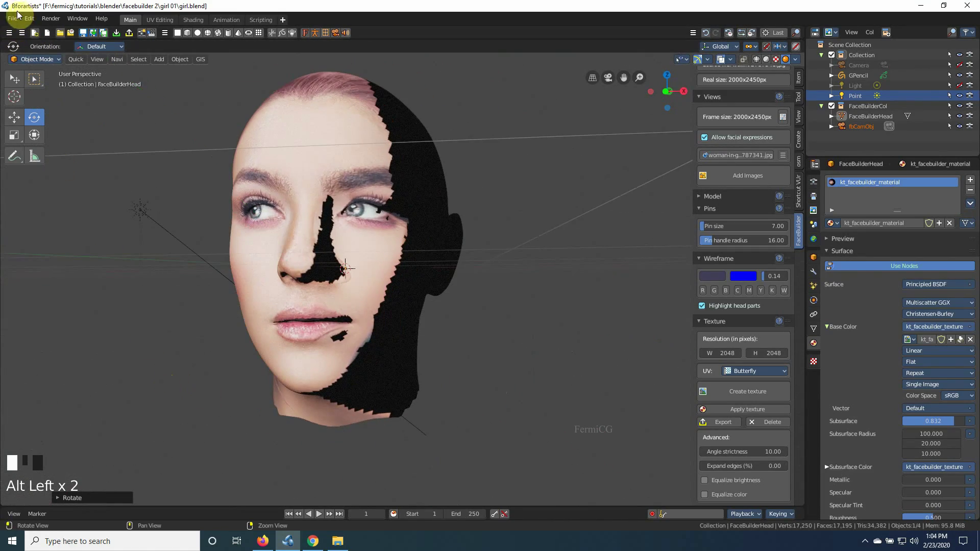
pyautogui.moveTo(266, 260)
pyautogui.keyDown('alt'); pyautogui.mouseDown()
pyautogui.moveTo(321, 271)
pyautogui.moveTo(313, 274)
pyautogui.mouseUp(); pyautogui.keyUp('alt')
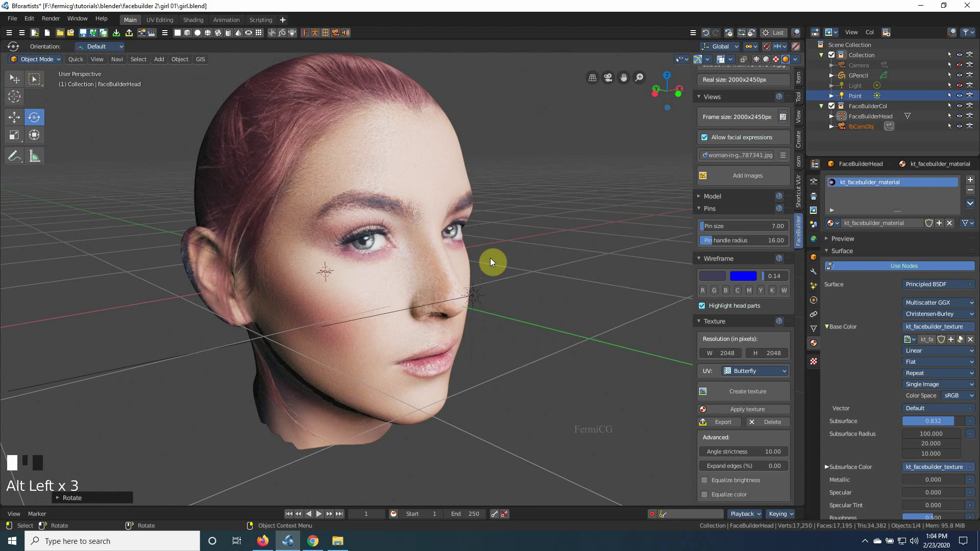
pyautogui.scroll(3, 659, 184)
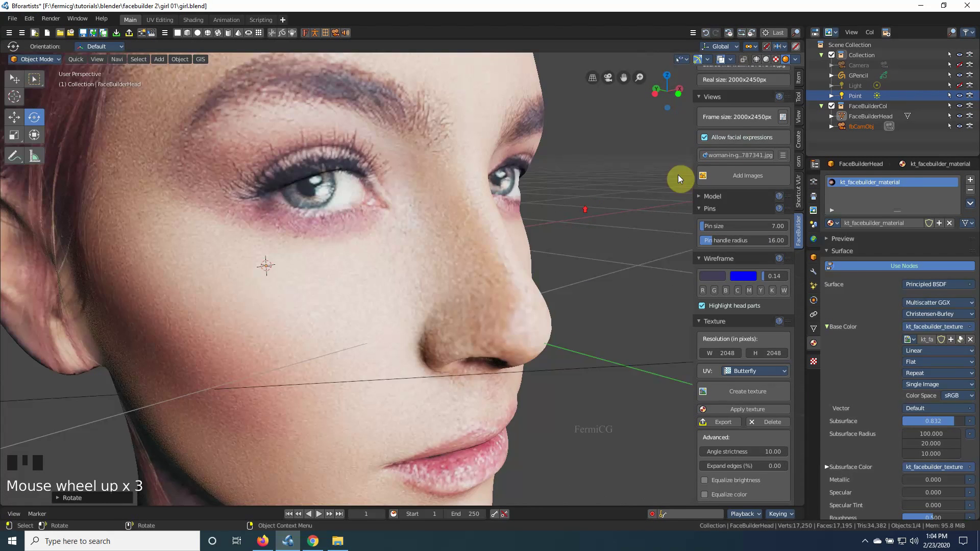
pyautogui.scroll(-2, 651, 206)
pyautogui.scroll(3, 745, 162)
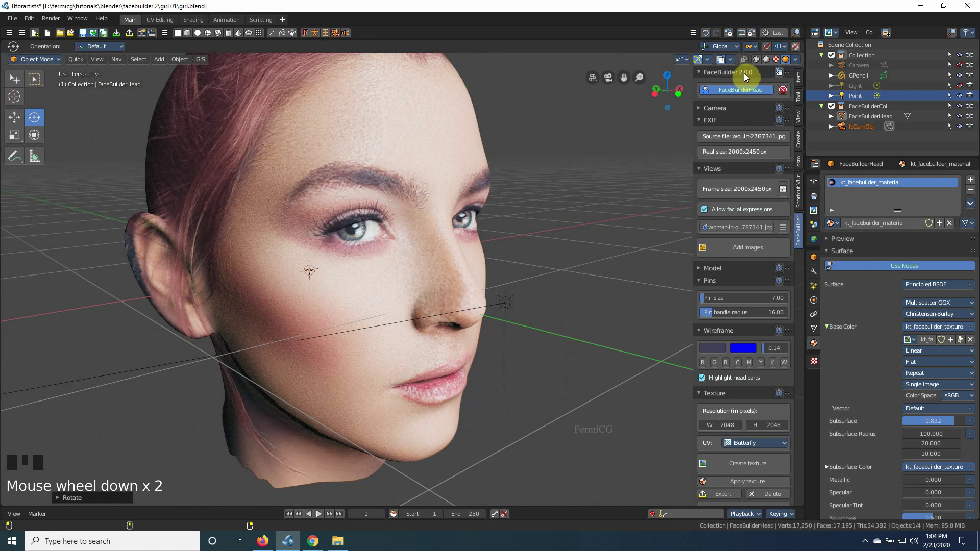
# - Search the Add-ons preferences for 'face' to find FaceBuilder
pyautogui.click(29, 18)
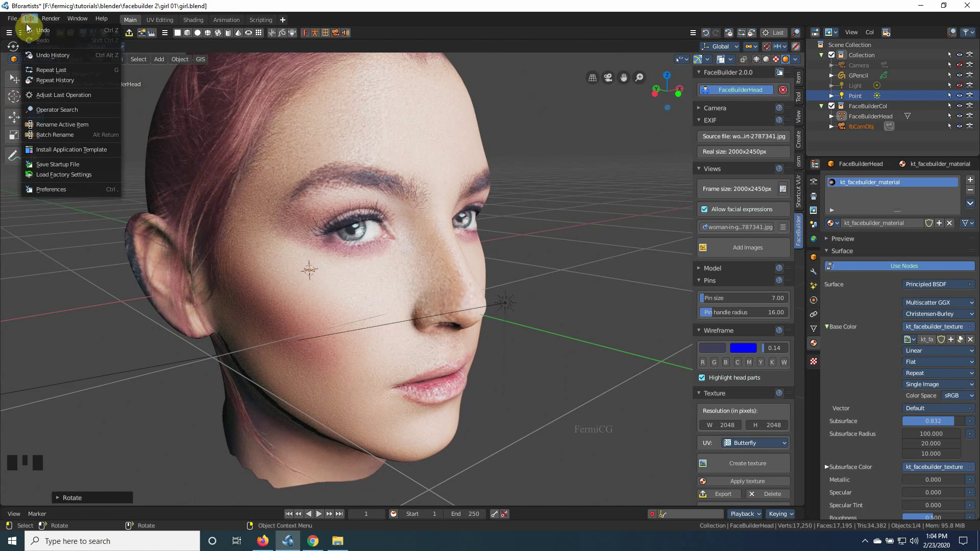
pyautogui.click(70, 190)
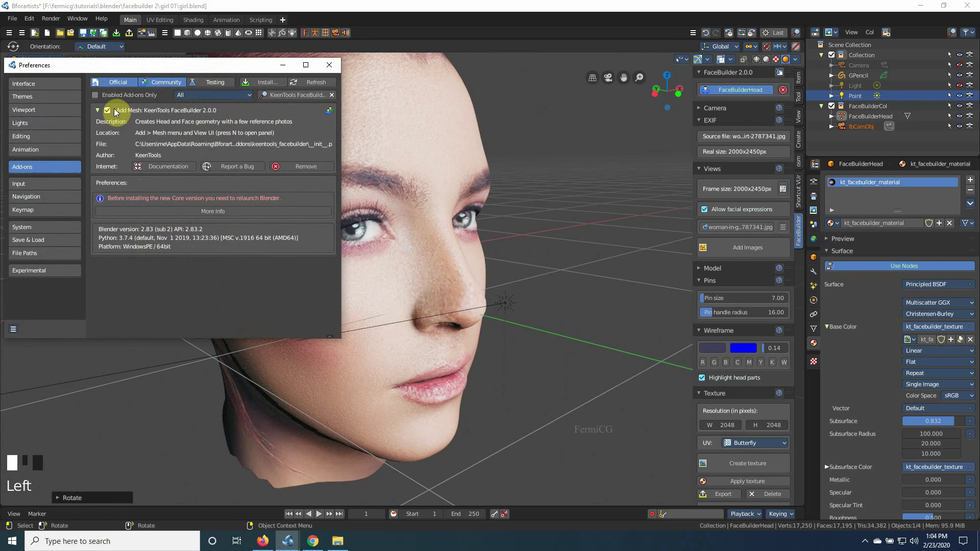
pyautogui.click(331, 96)
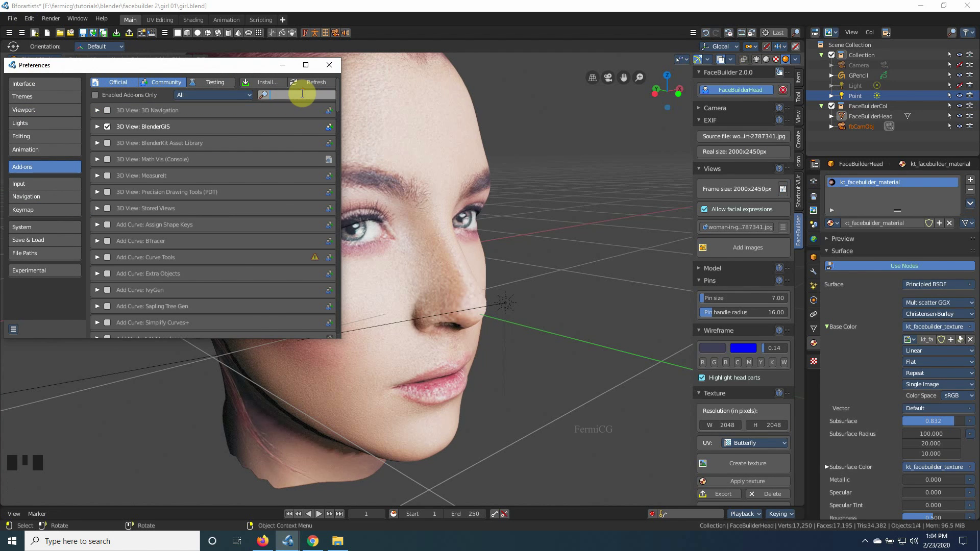
pyautogui.write('face')
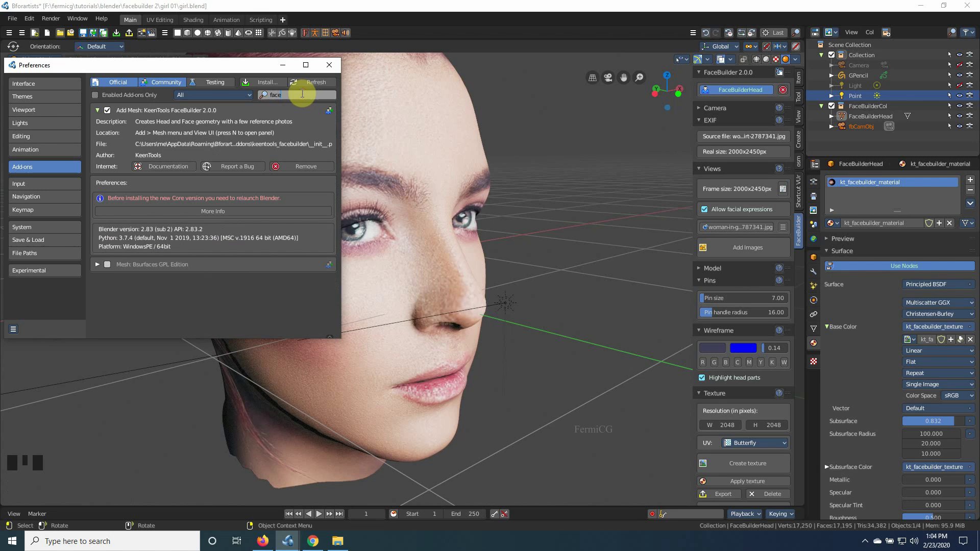
pyautogui.press('Return')
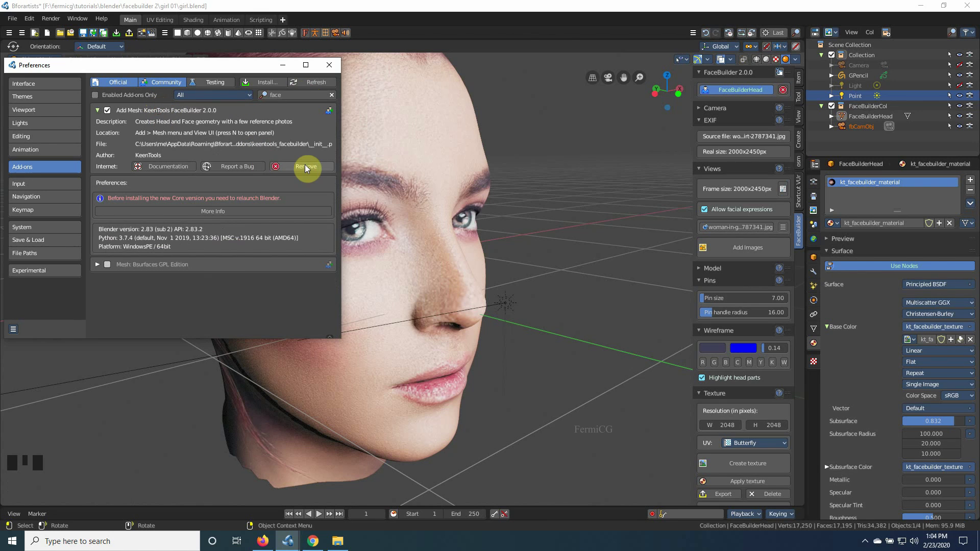
# - Remove KeenTools FaceBuilder, close Preferences, and switch to the browser's download page
pyautogui.click(305, 167)
pyautogui.click(187, 202)
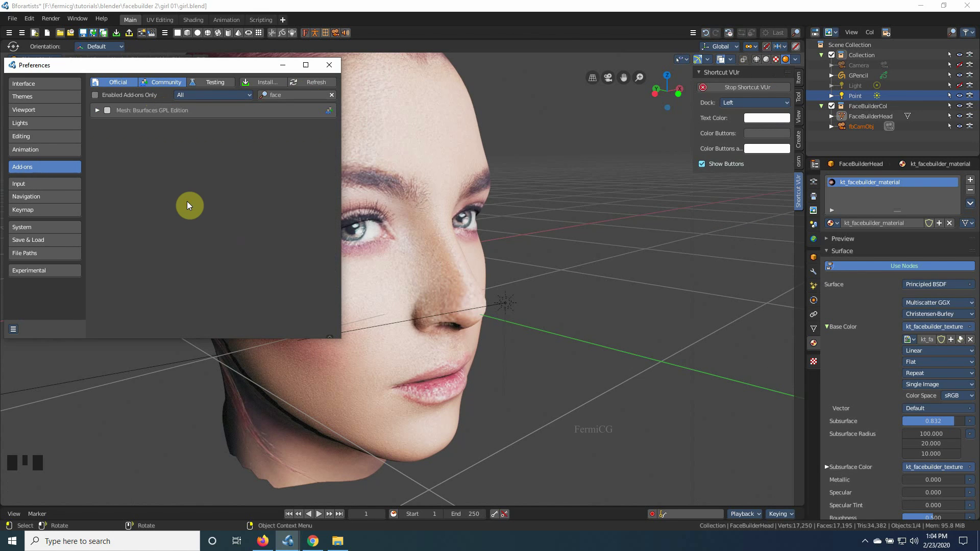
pyautogui.click(329, 64)
pyautogui.click(262, 542)
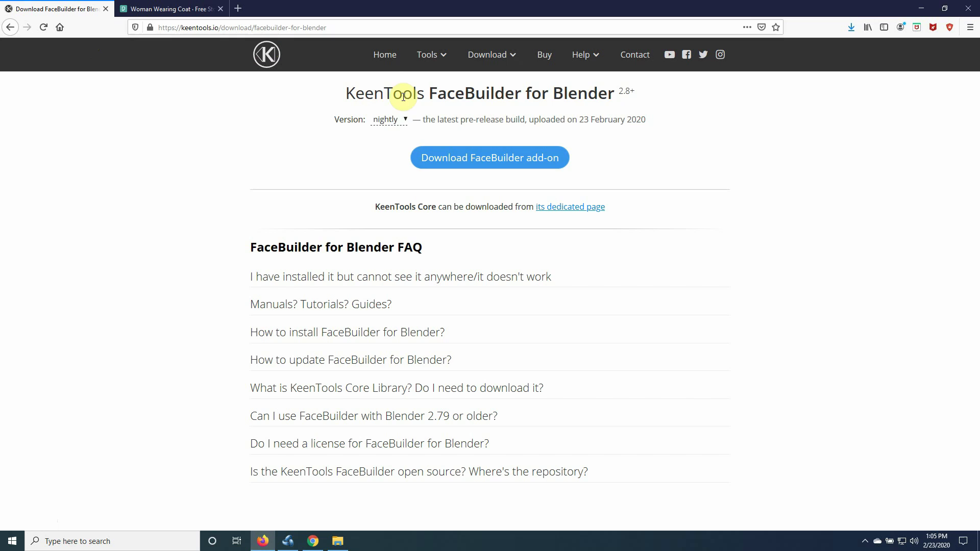
pyautogui.click(401, 120)
pyautogui.click(395, 147)
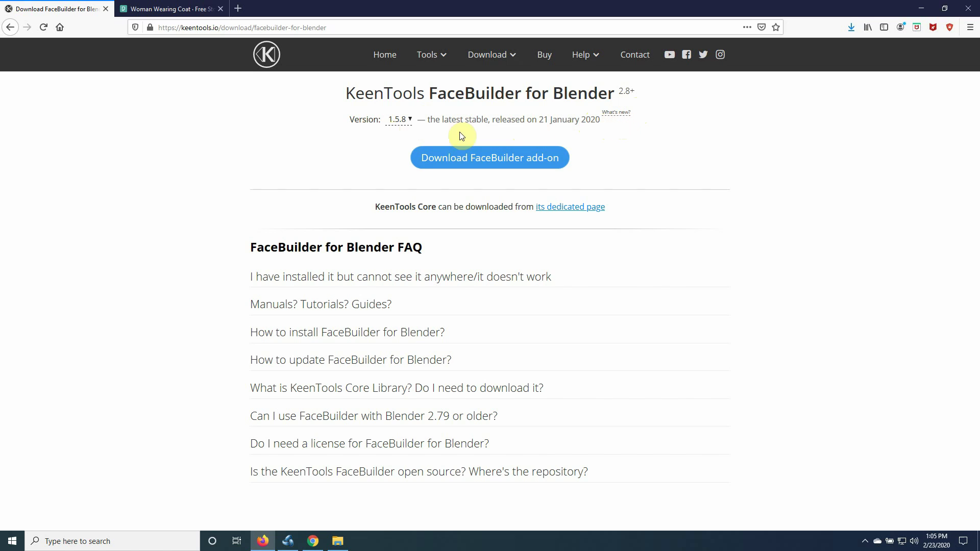
pyautogui.click(409, 123)
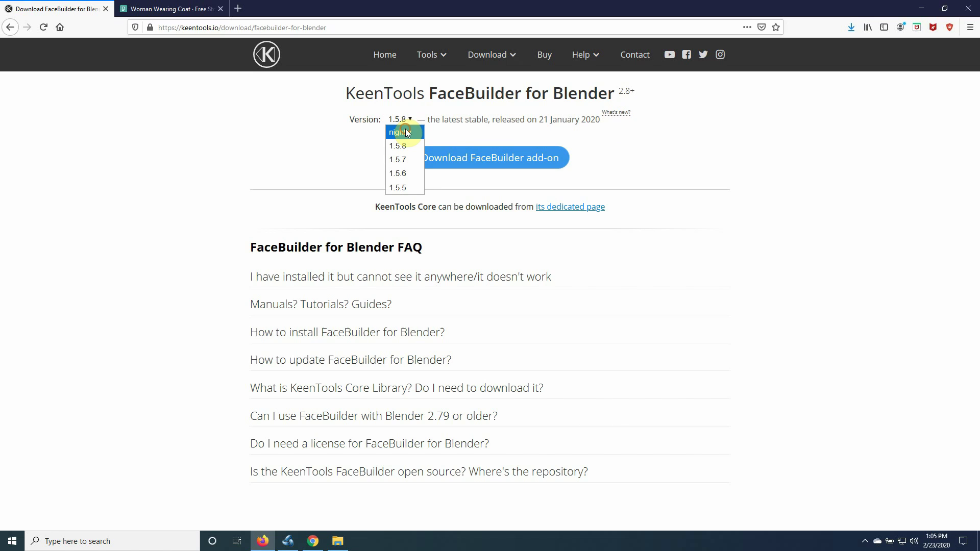
pyautogui.click(407, 132)
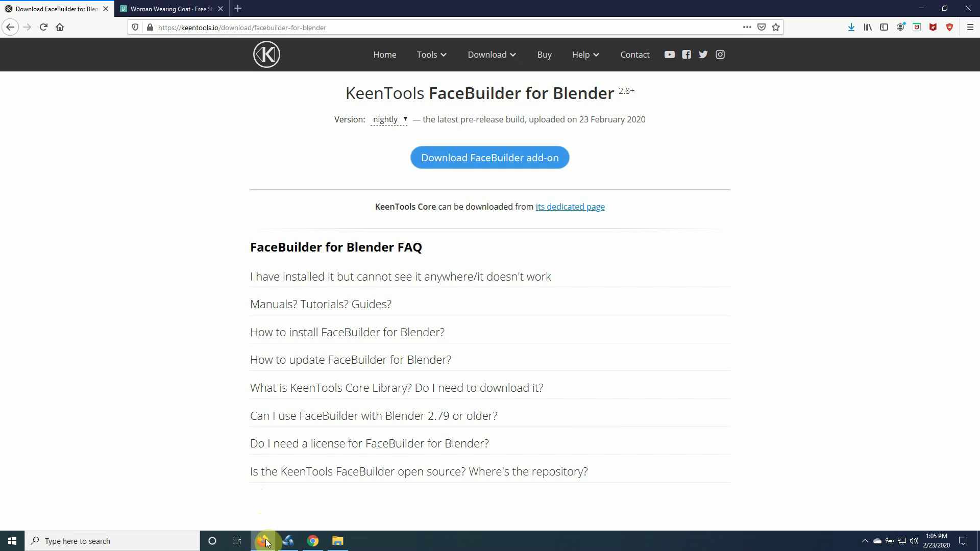
# - Return to Bforartists and open the Add-ons preferences with the search filter cleared
pyautogui.click(284, 543)
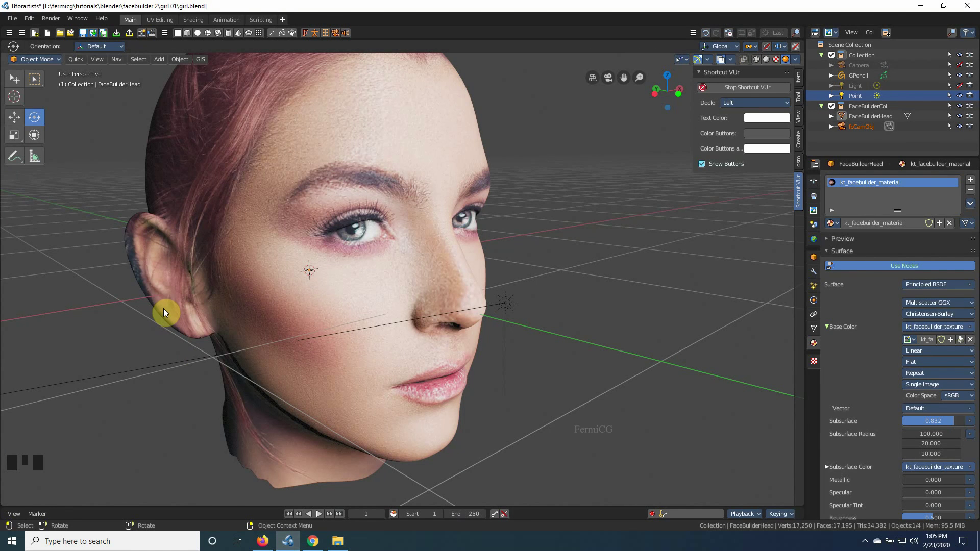
pyautogui.click(28, 18)
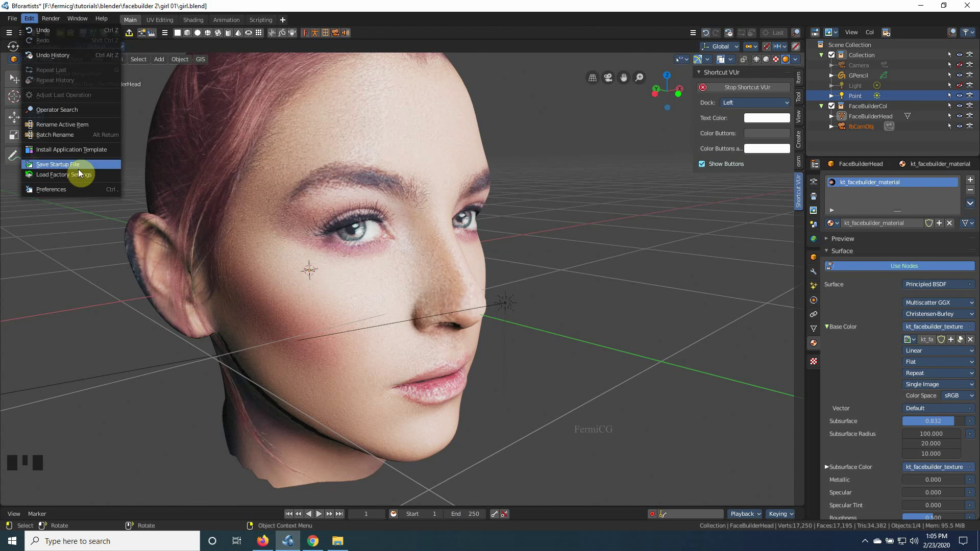
pyautogui.click(76, 192)
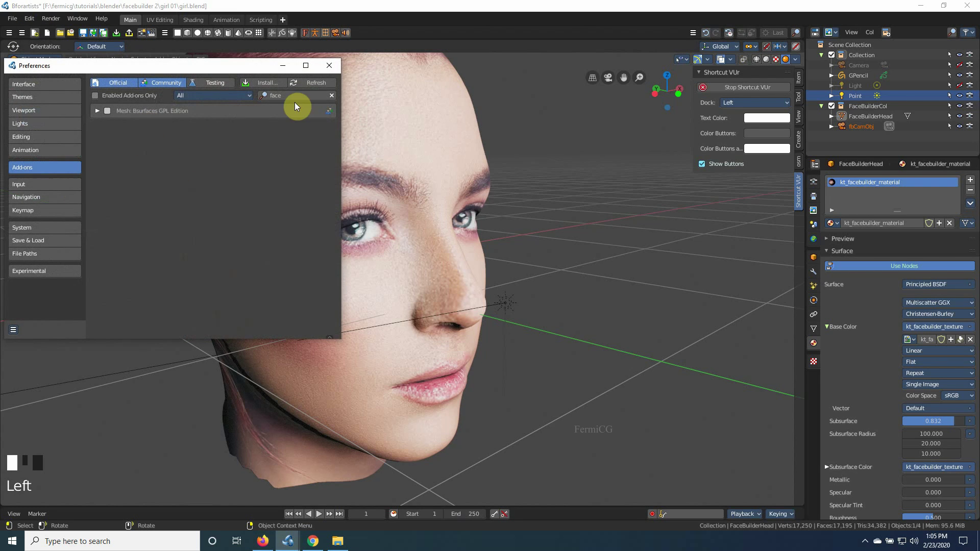
pyautogui.click(331, 95)
# - Install the FaceBuilder 2.0.0 zip add-on, enable it, and expand its details
pyautogui.click(266, 82)
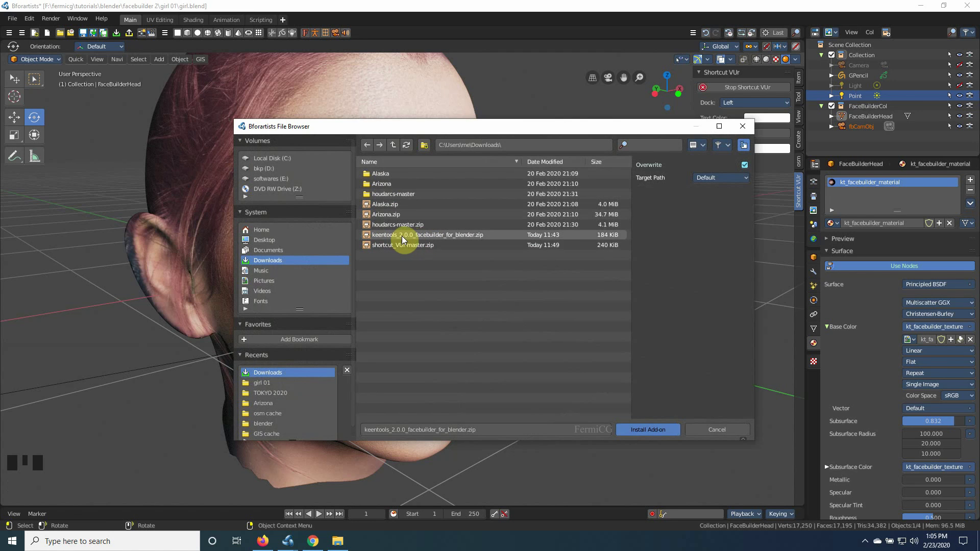
pyautogui.click(435, 235)
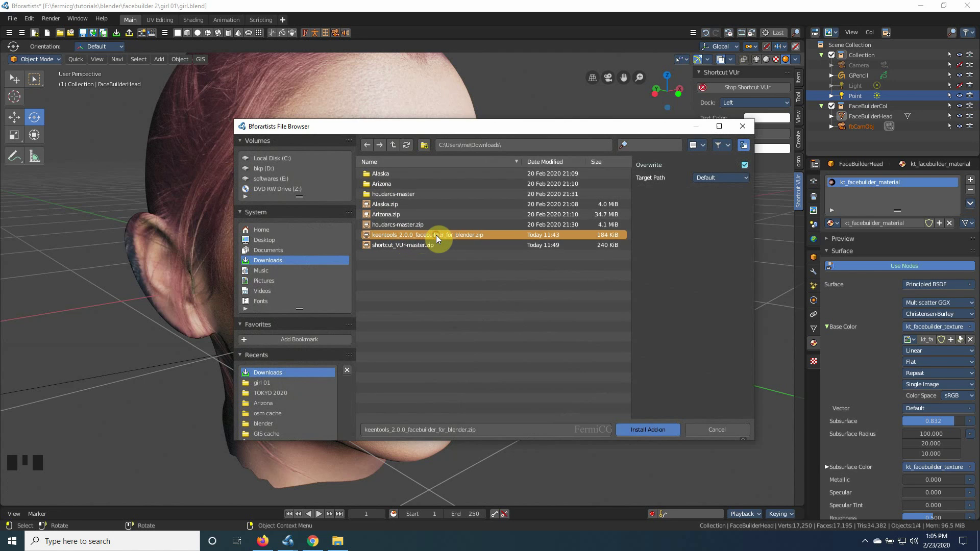
pyautogui.click(653, 426)
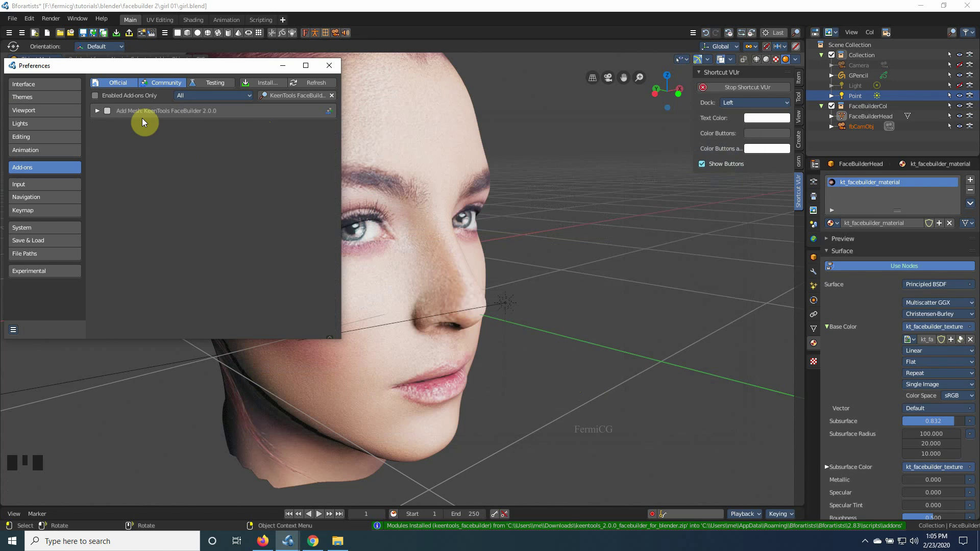
pyautogui.click(108, 111)
pyautogui.click(98, 112)
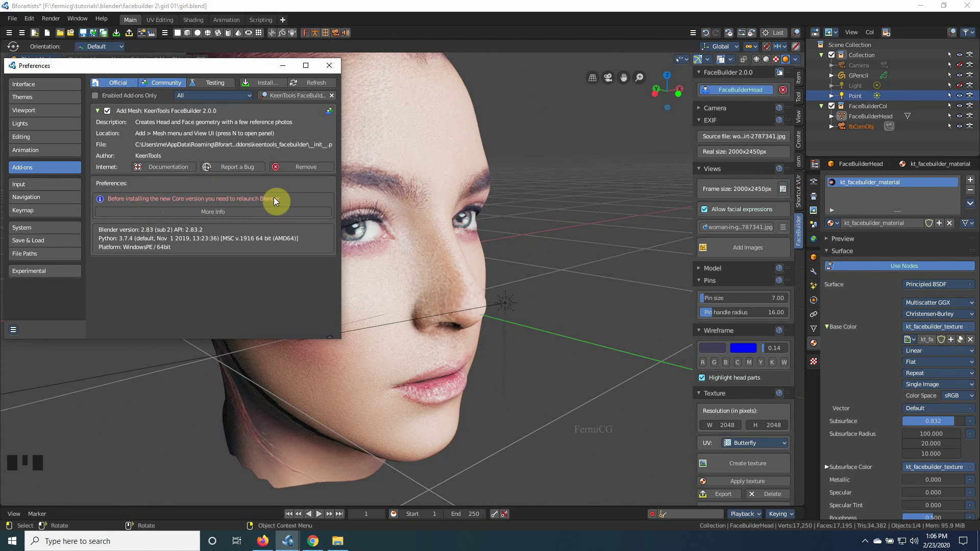
# - Close Preferences and quit Bforartists, saving the head project
pyautogui.click(330, 65)
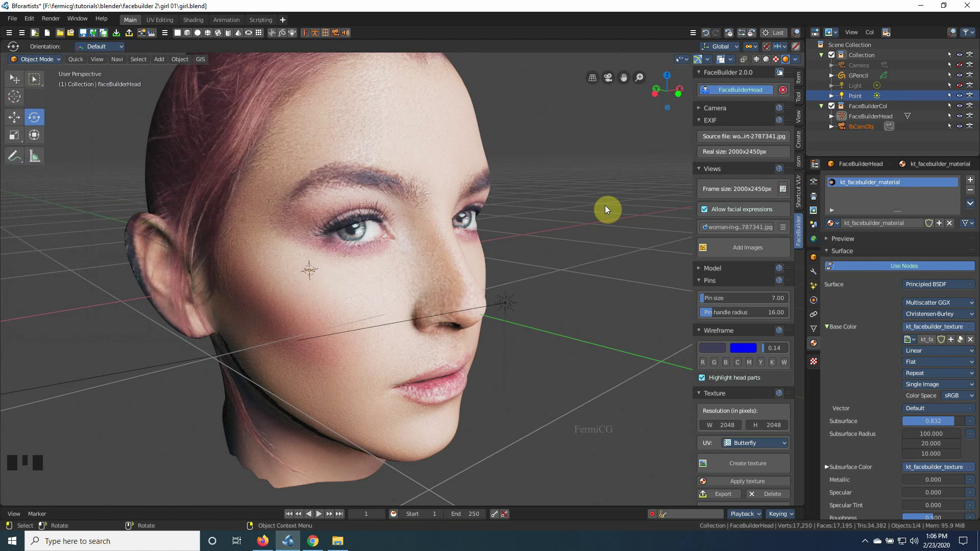
pyautogui.click(966, 6)
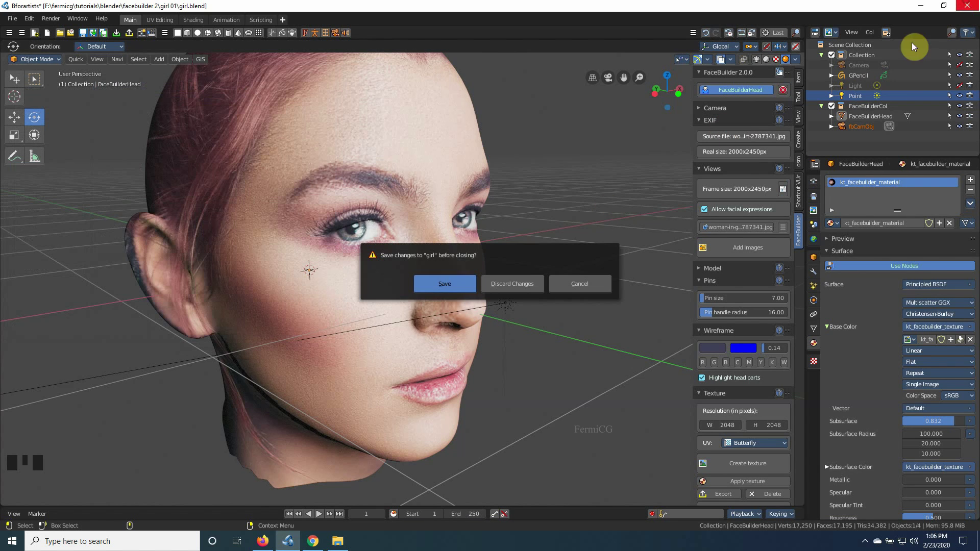
pyautogui.click(464, 286)
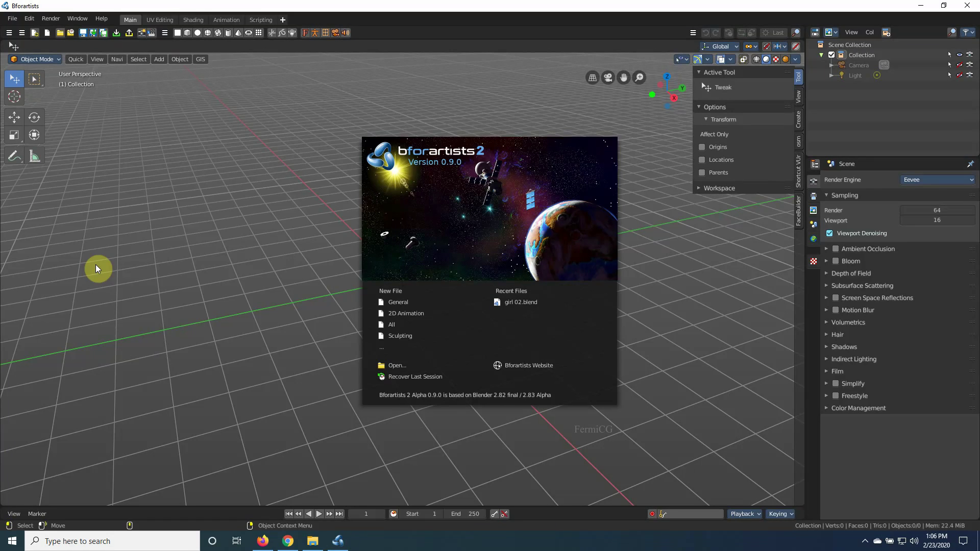
# - After restarting, expand the KeenTools FaceBuilder entry in the Add-ons preferences
pyautogui.click(655, 240)
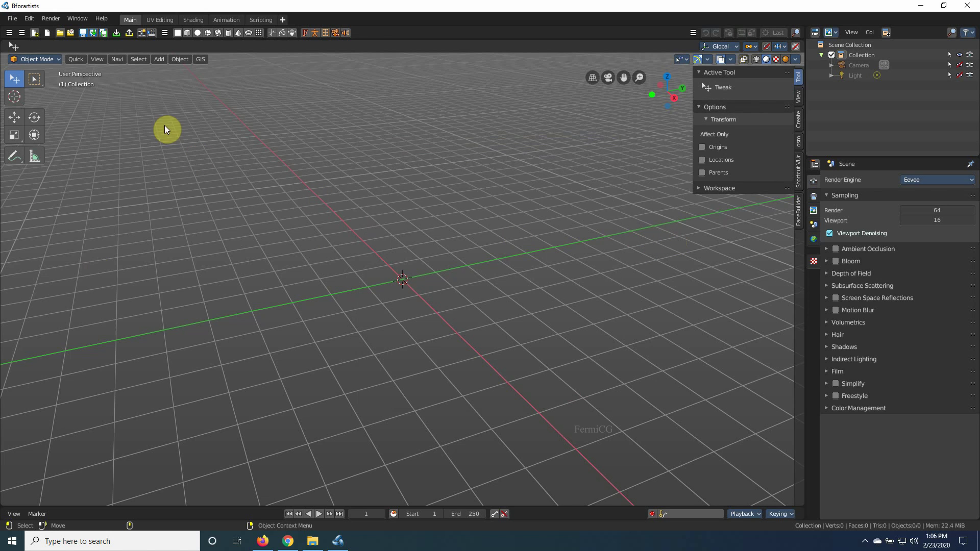
pyautogui.click(28, 19)
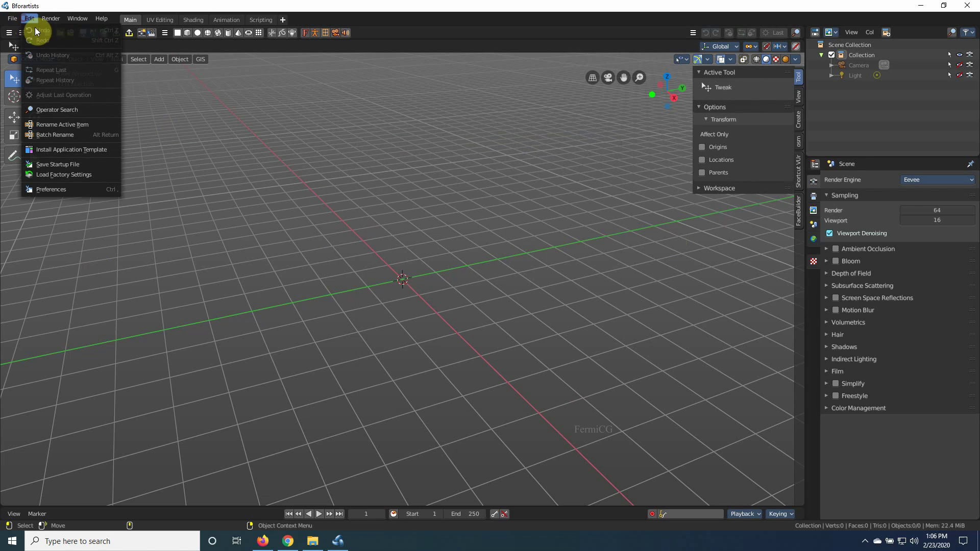
pyautogui.click(84, 193)
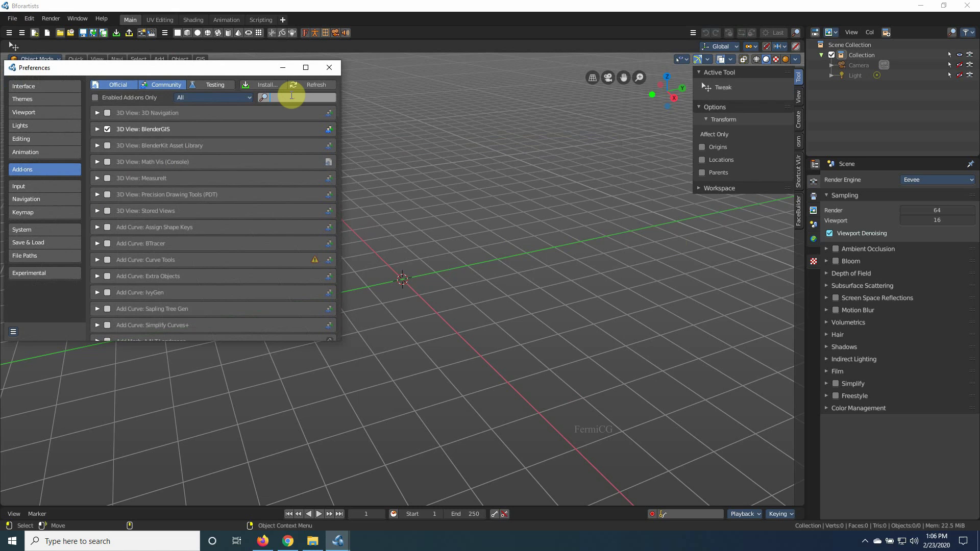
pyautogui.write('face')
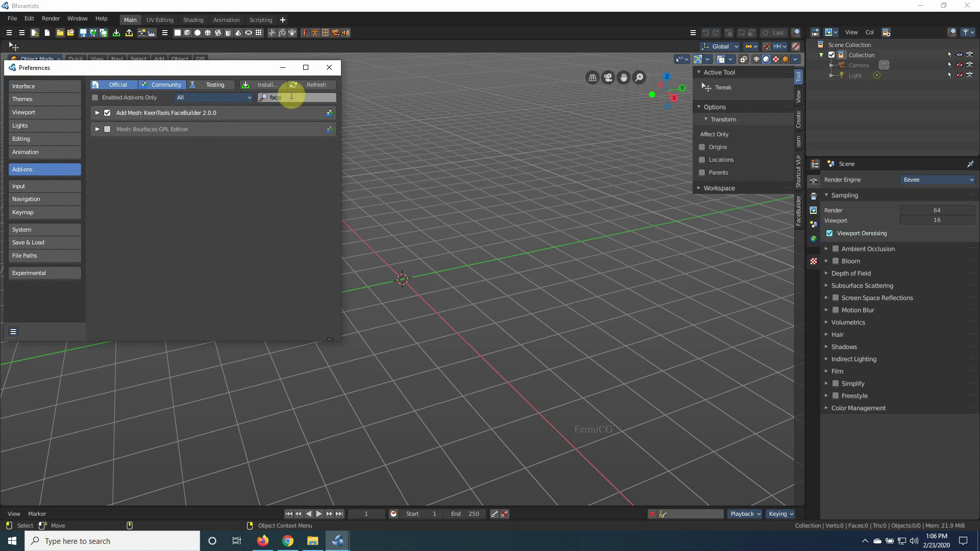
pyautogui.click(97, 112)
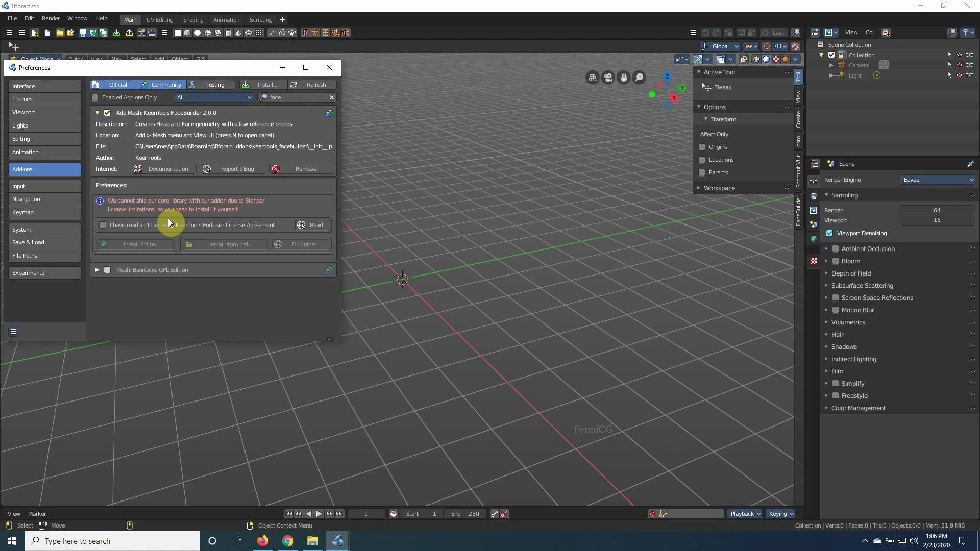
# - Accept the KeenTools EULA, choose online install, and select the Nightly core-library version
pyautogui.click(102, 226)
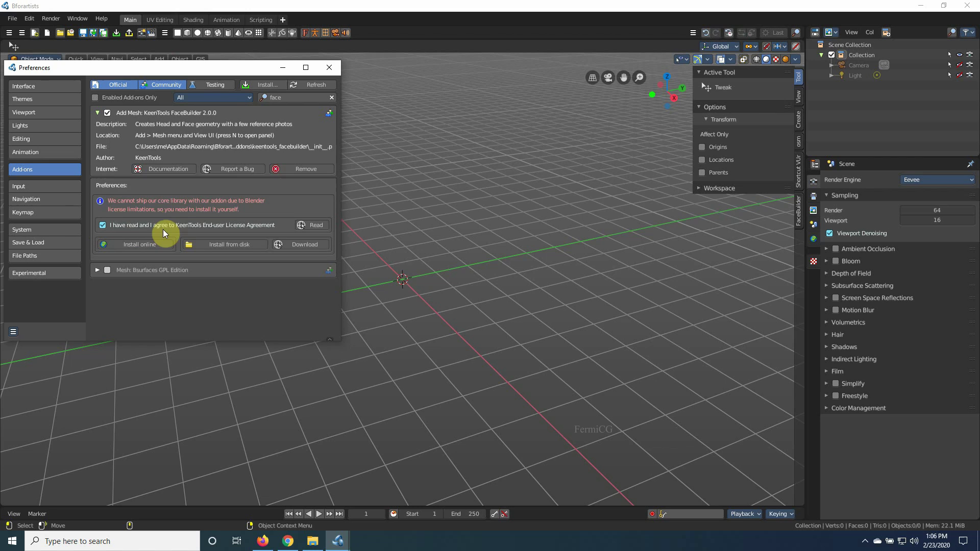
pyautogui.click(142, 244)
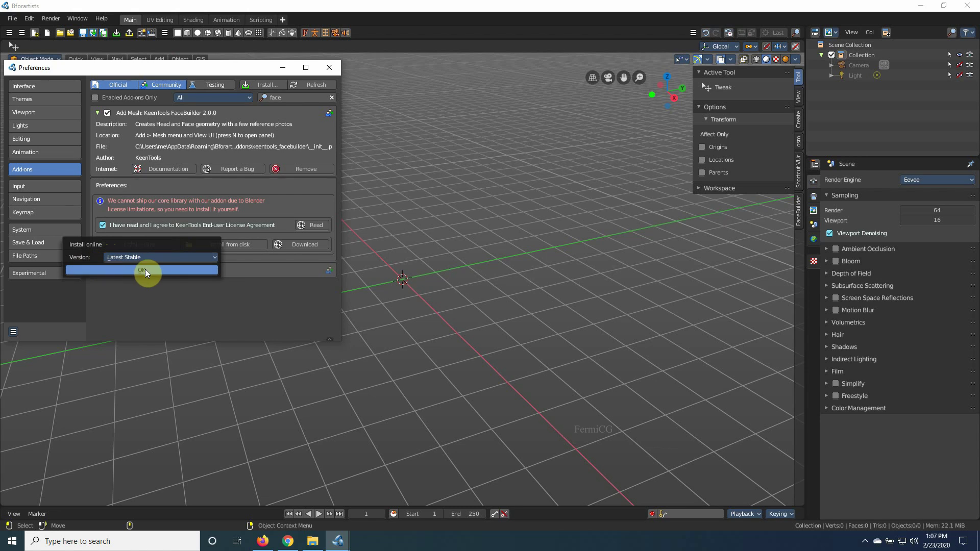
pyautogui.click(172, 258)
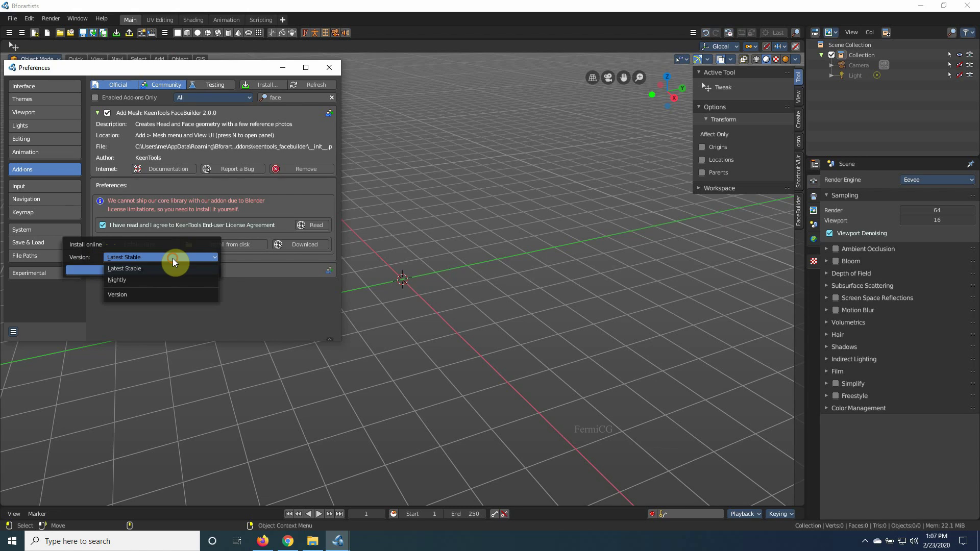
pyautogui.click(122, 281)
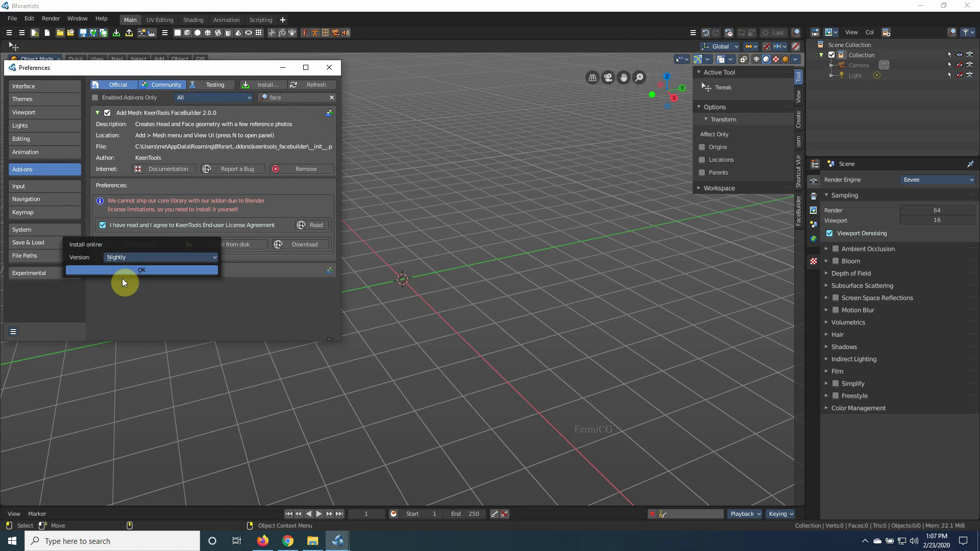
# - Download the Nightly core library, then save a floating license server (localhost, port 7096)
pyautogui.click(164, 271)
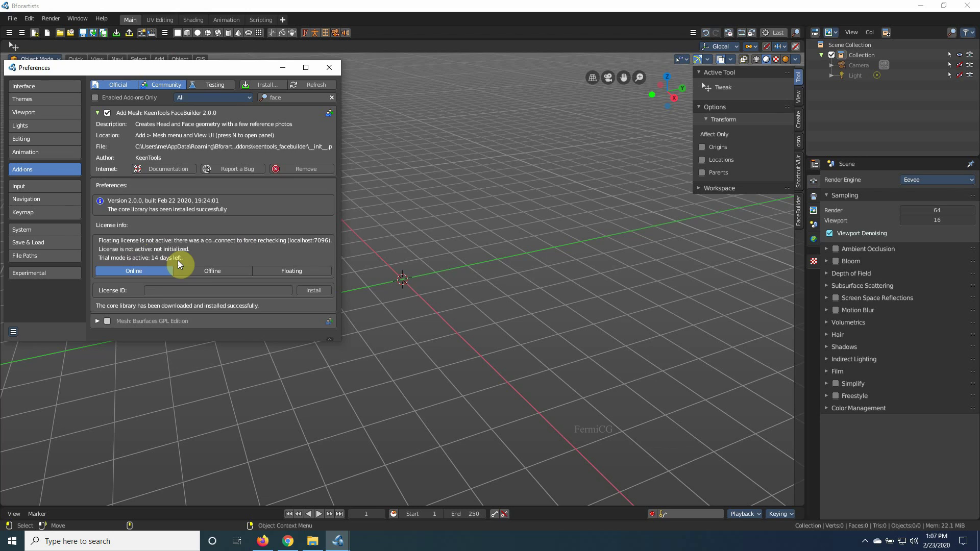
pyautogui.click(295, 271)
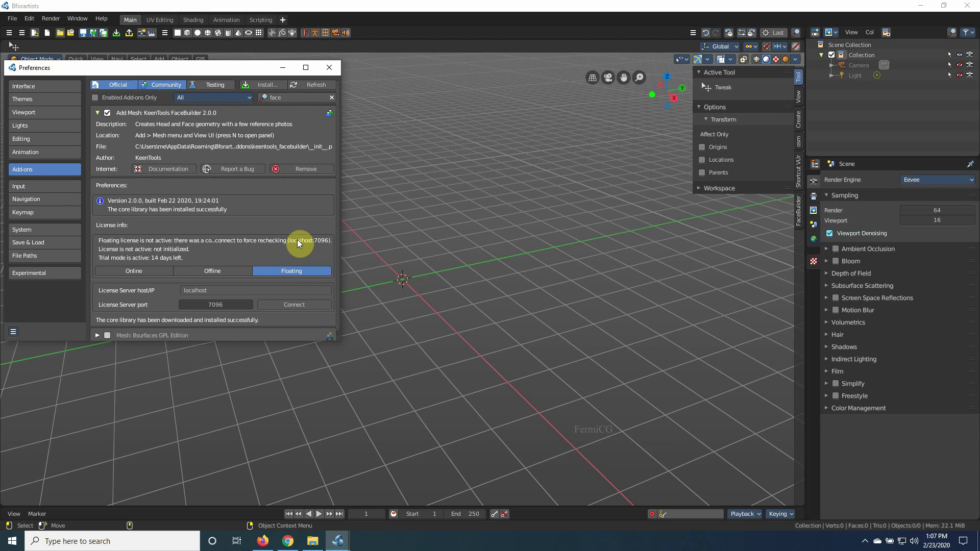
pyautogui.click(309, 305)
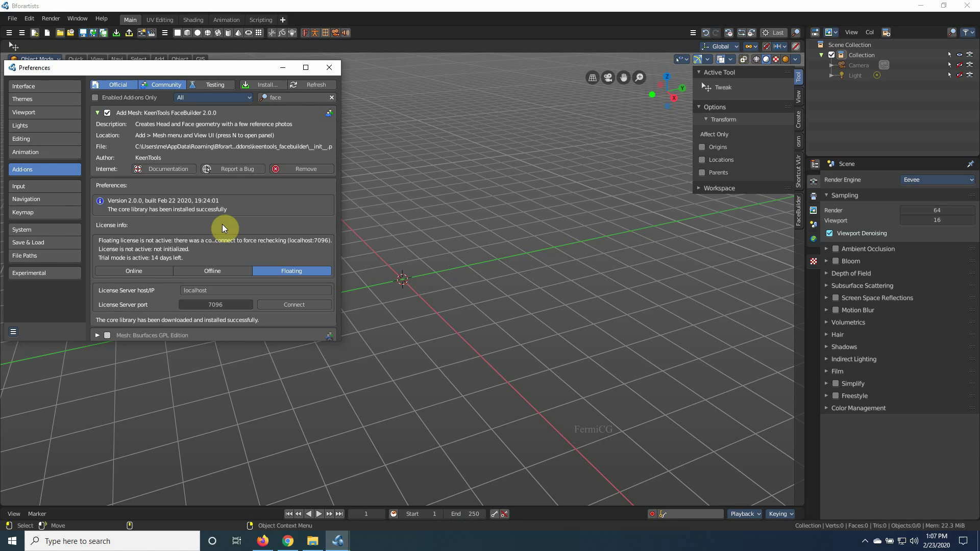
# - Close Preferences and reopen the recent head project, discarding the empty scene's changes
pyautogui.click(330, 67)
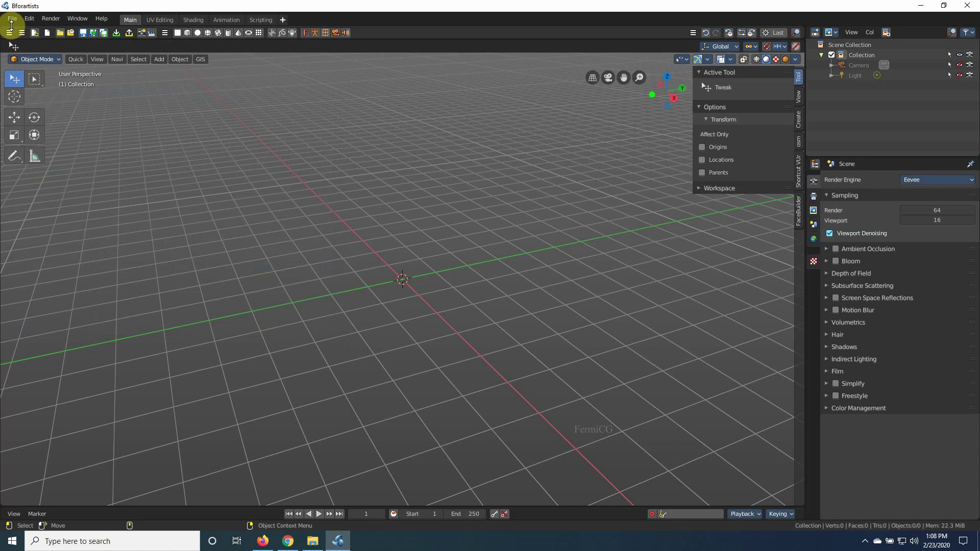
pyautogui.click(12, 21)
pyautogui.moveTo(37, 61)
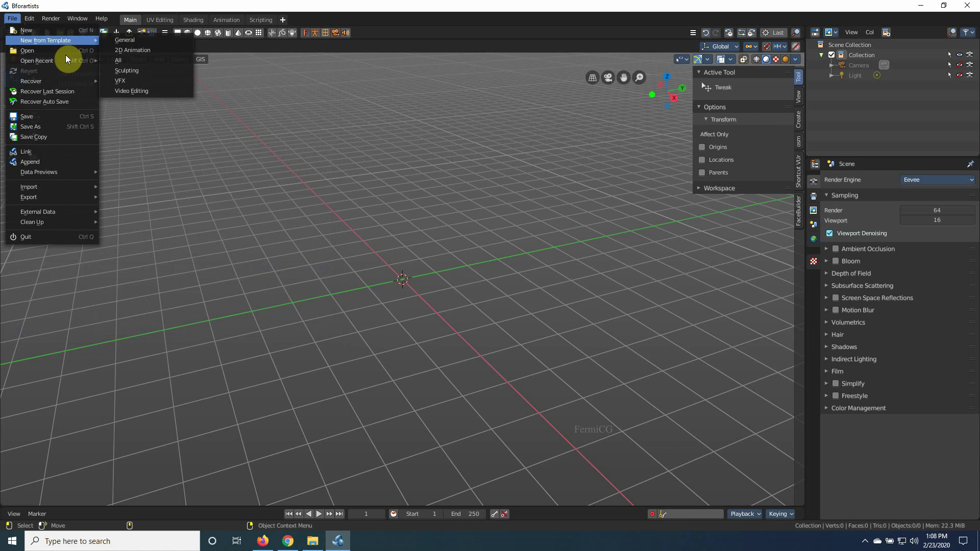
pyautogui.click(122, 60)
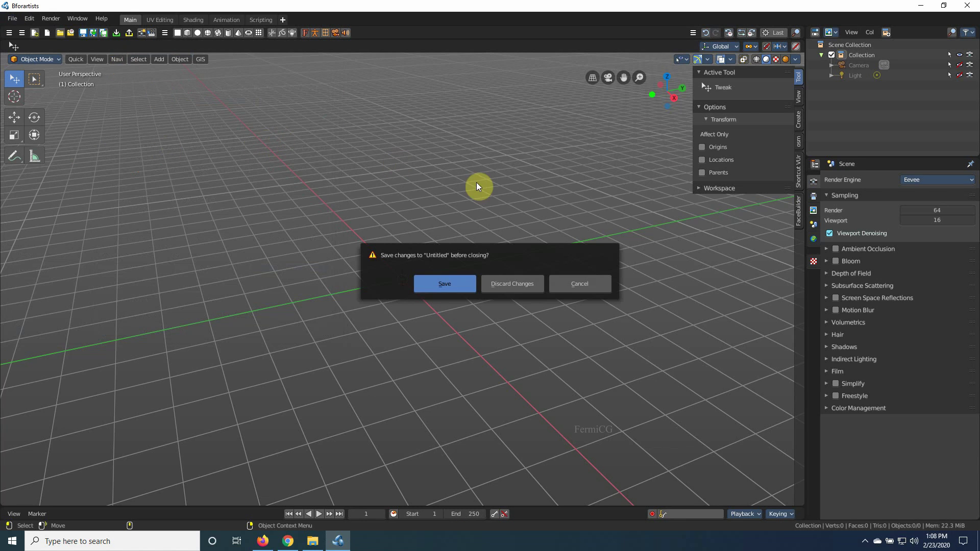
pyautogui.click(512, 284)
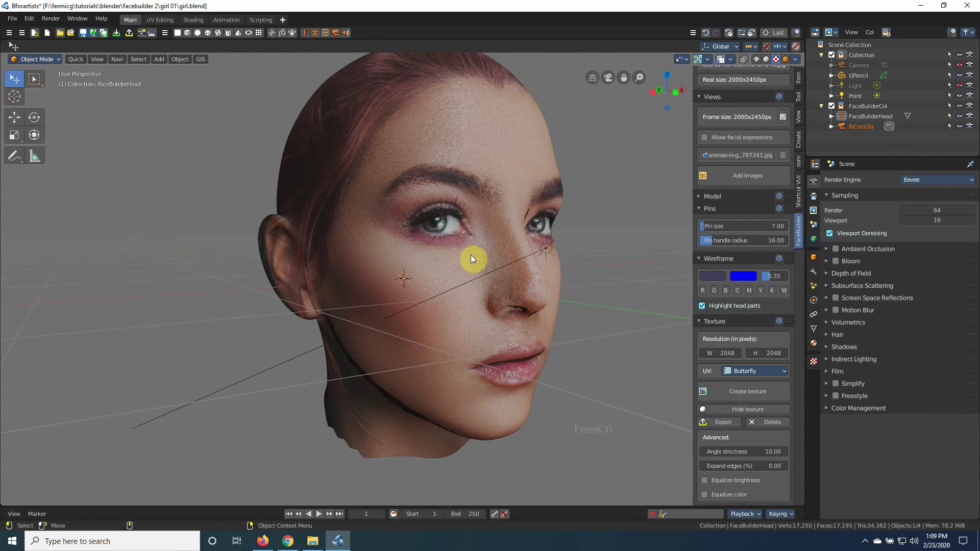
# - Orbit around the textured head to left-side, three-quarter and frontal views
pyautogui.moveTo(514, 223)
pyautogui.mouseDown(button='middle')
pyautogui.moveTo(442, 260)
pyautogui.moveTo(446, 245)
pyautogui.moveTo(416, 261)
pyautogui.moveTo(485, 274)
pyautogui.moveTo(442, 243)
pyautogui.moveTo(477, 251)
pyautogui.moveTo(490, 244)
pyautogui.moveTo(440, 246)
pyautogui.moveTo(491, 237)
pyautogui.mouseUp(button='middle')
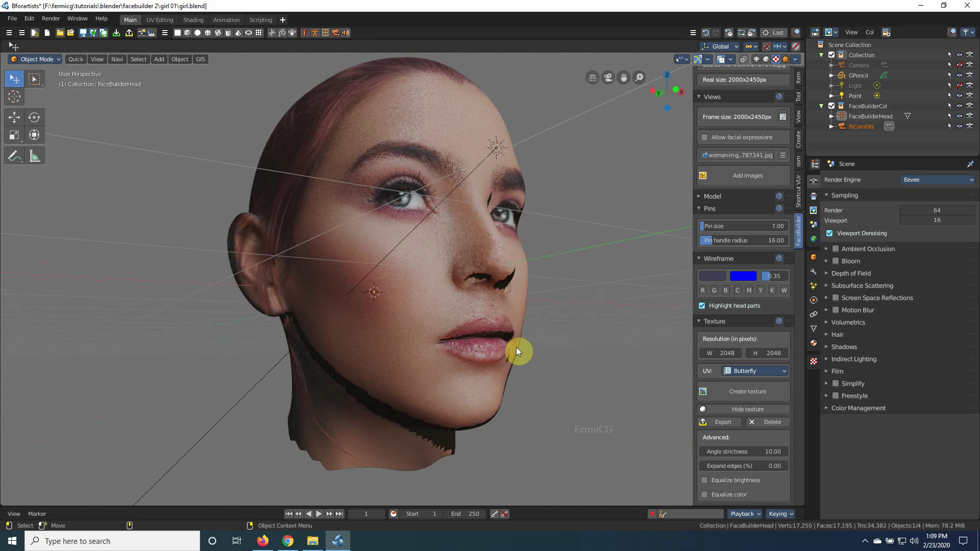
pyautogui.moveTo(516, 347)
pyautogui.mouseDown(button='middle')
pyautogui.moveTo(518, 319)
pyautogui.moveTo(528, 330)
pyautogui.moveTo(521, 343)
pyautogui.mouseUp(button='middle')
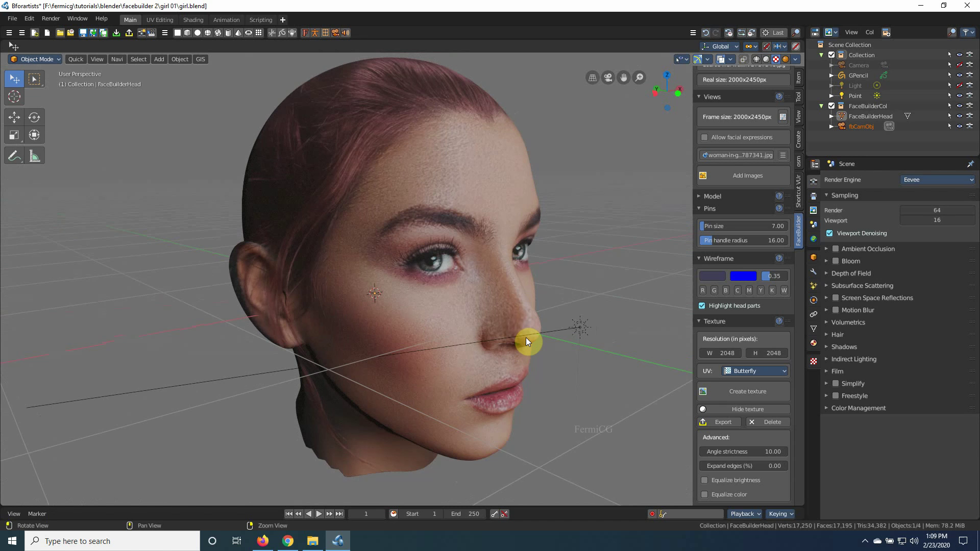
pyautogui.moveTo(530, 305)
pyautogui.mouseDown(button='middle')
pyautogui.moveTo(521, 318)
pyautogui.moveTo(528, 306)
pyautogui.moveTo(517, 305)
pyautogui.moveTo(533, 307)
pyautogui.moveTo(525, 311)
pyautogui.mouseUp(button='middle')
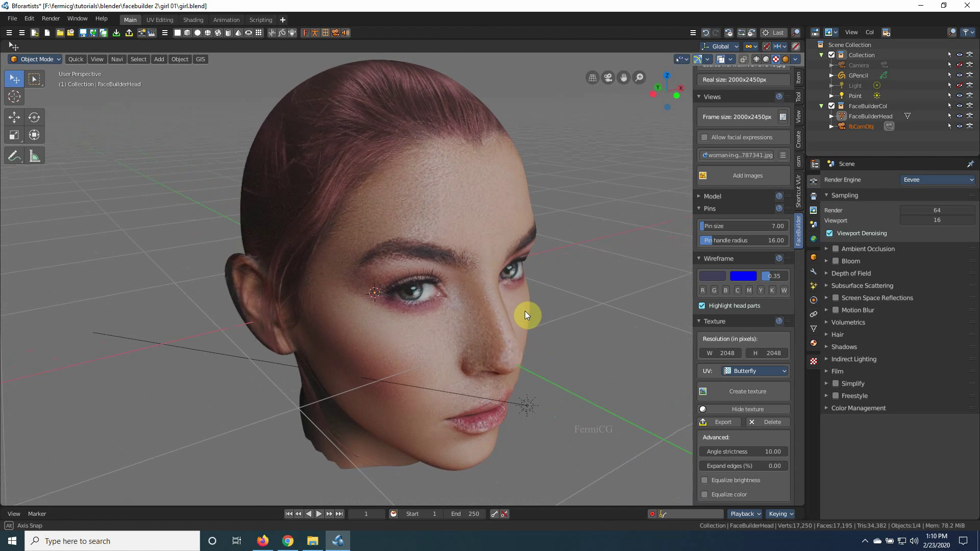